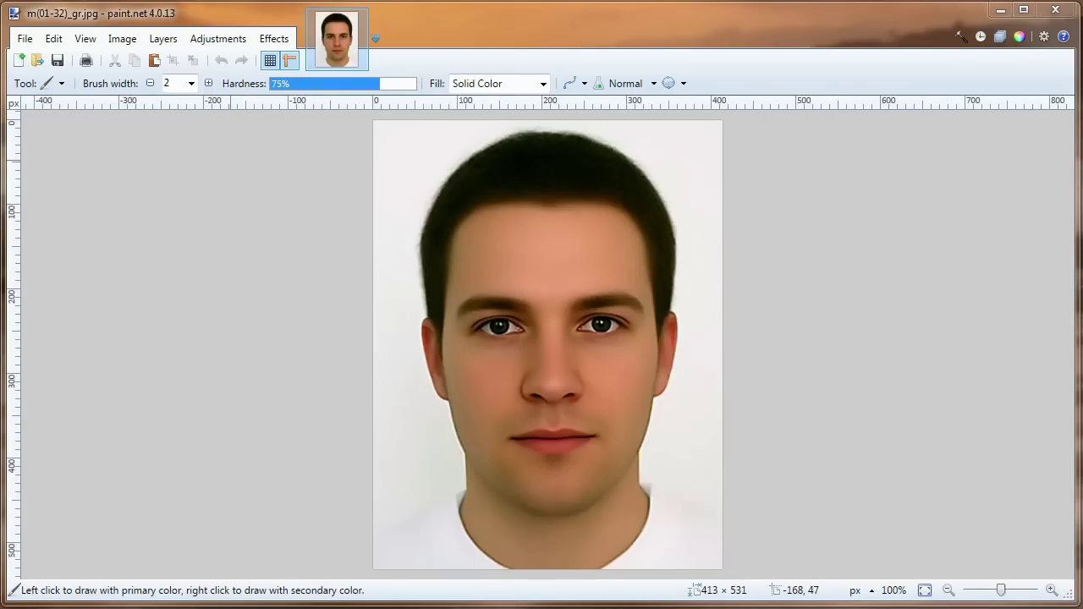
Step: Set Rectangle Select to a Fixed Ratio of width 3.5 and height 4.5
click(61, 85)
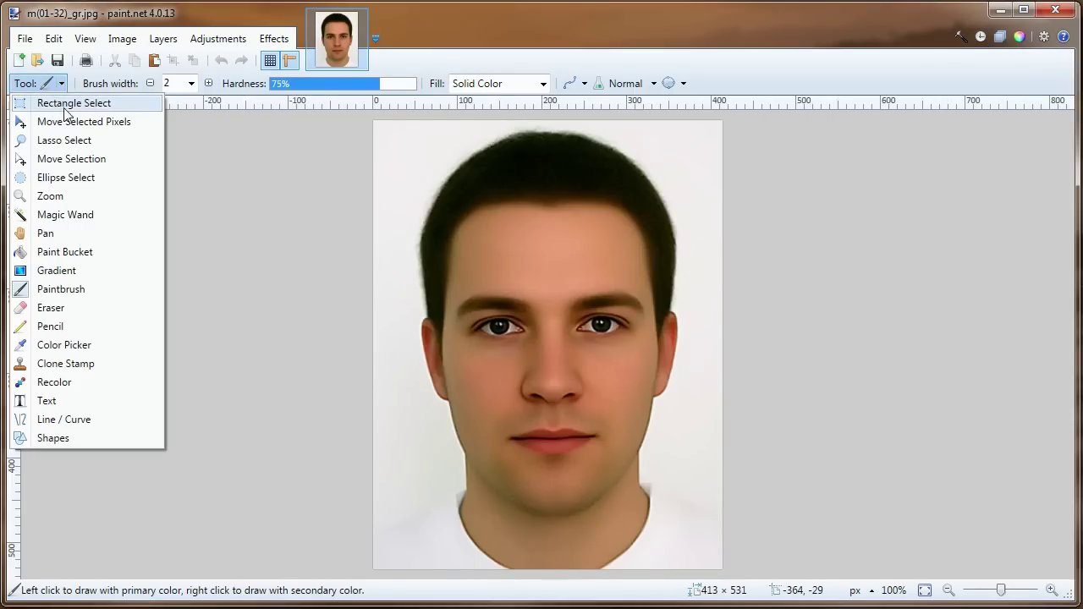
click(71, 104)
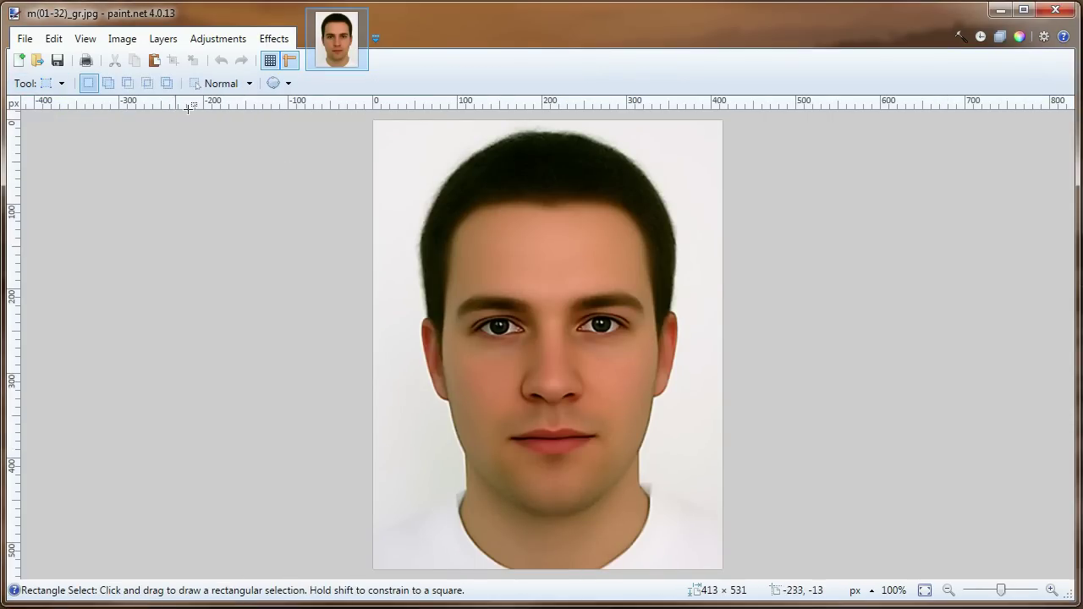
click(250, 84)
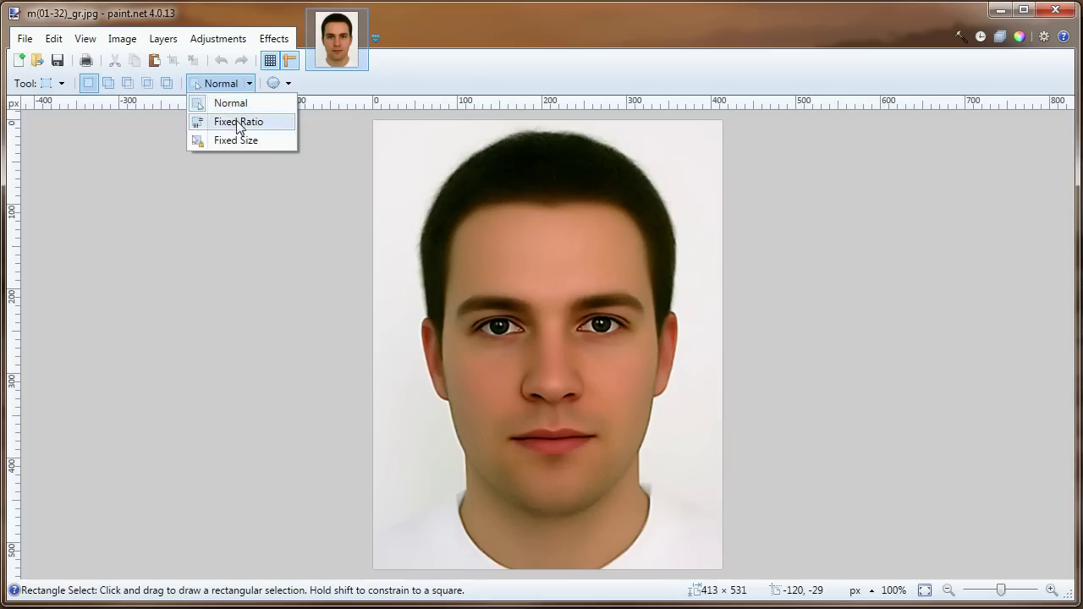
click(240, 121)
double_click(323, 83)
text(3)
double_click(425, 83)
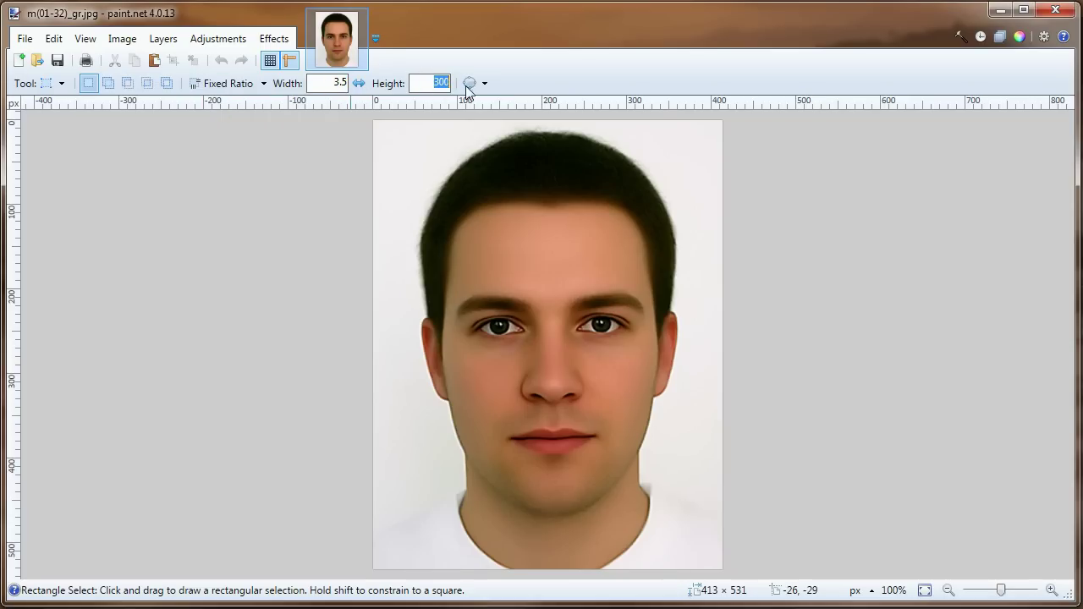
text(4.5)
Step: Select a 3.5:4.5 area over nearly the whole portrait and crop to it (407 × 524)
drag(378, 123, 722, 599)
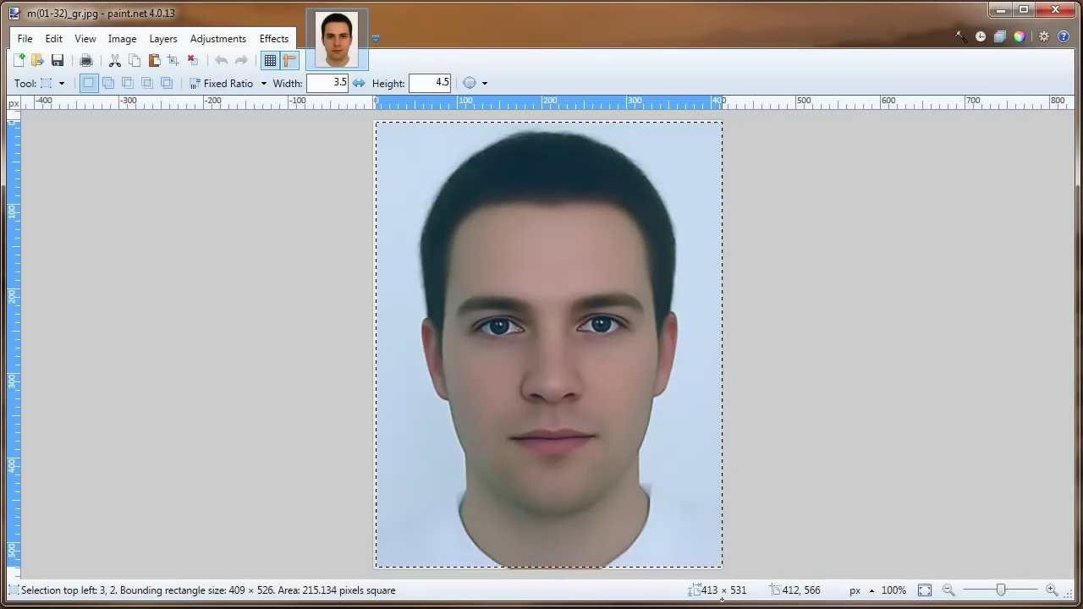
drag(722, 599, 722, 600)
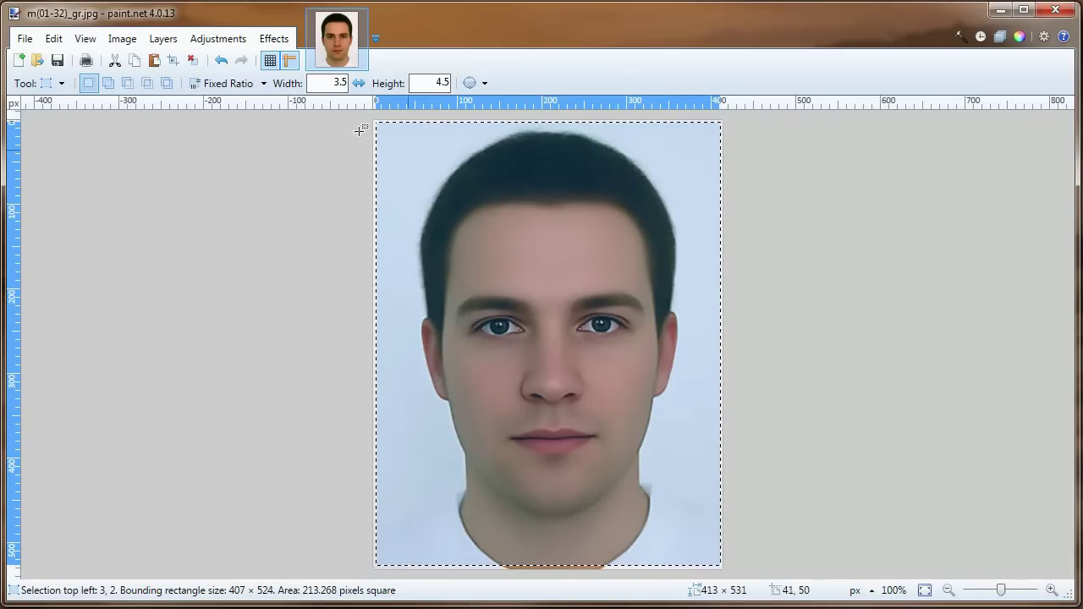
click(56, 40)
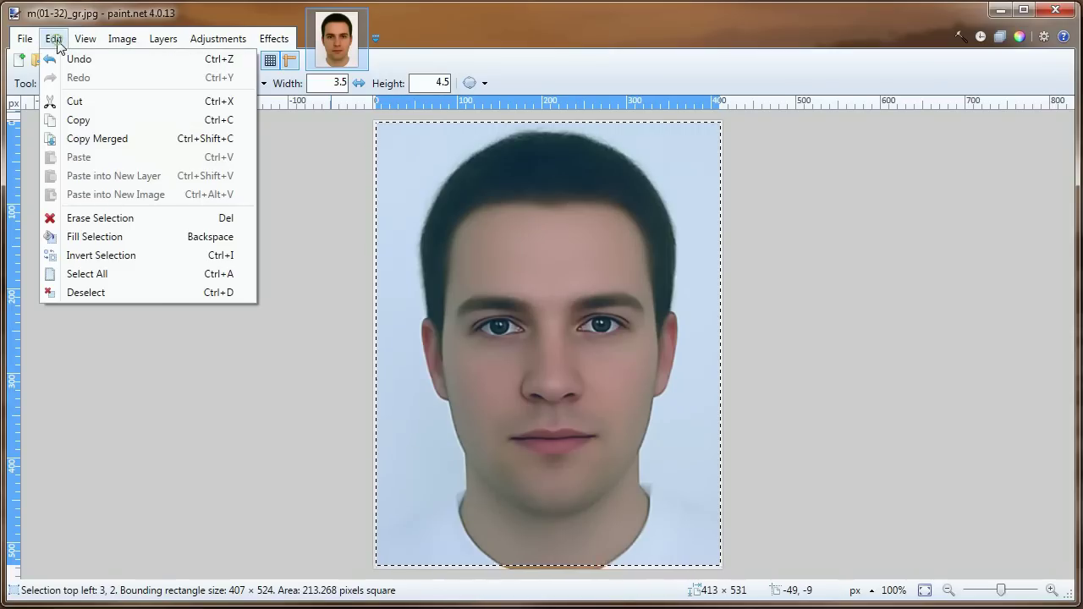
click(54, 39)
click(120, 39)
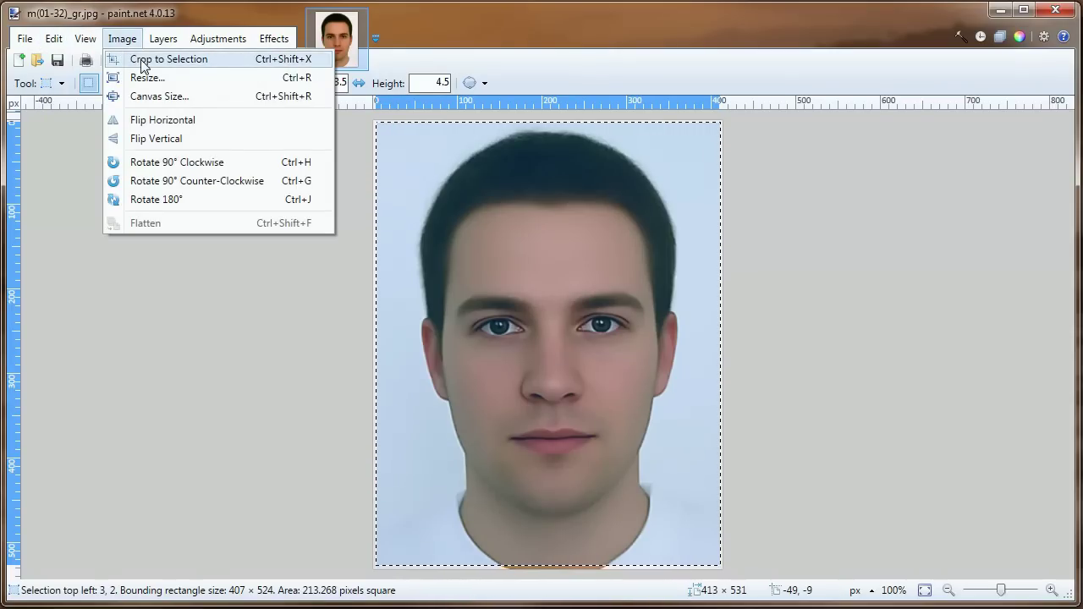
click(141, 60)
click(124, 39)
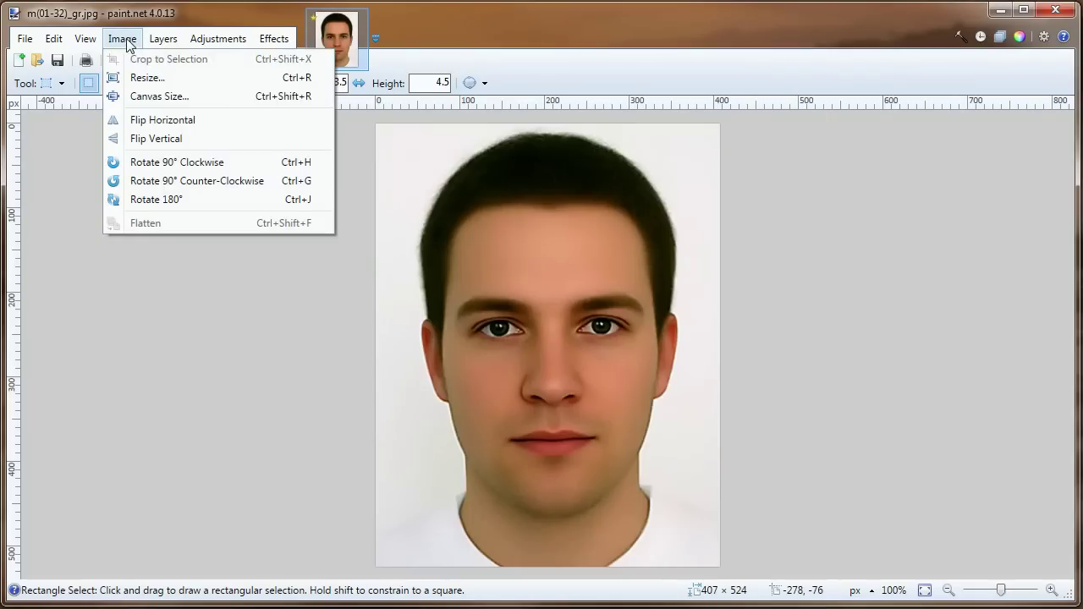
Step: Resize the portrait to 300 pixels/inch and 3.5 × 4.5 cm, giving 413 × 531 pixels
click(147, 77)
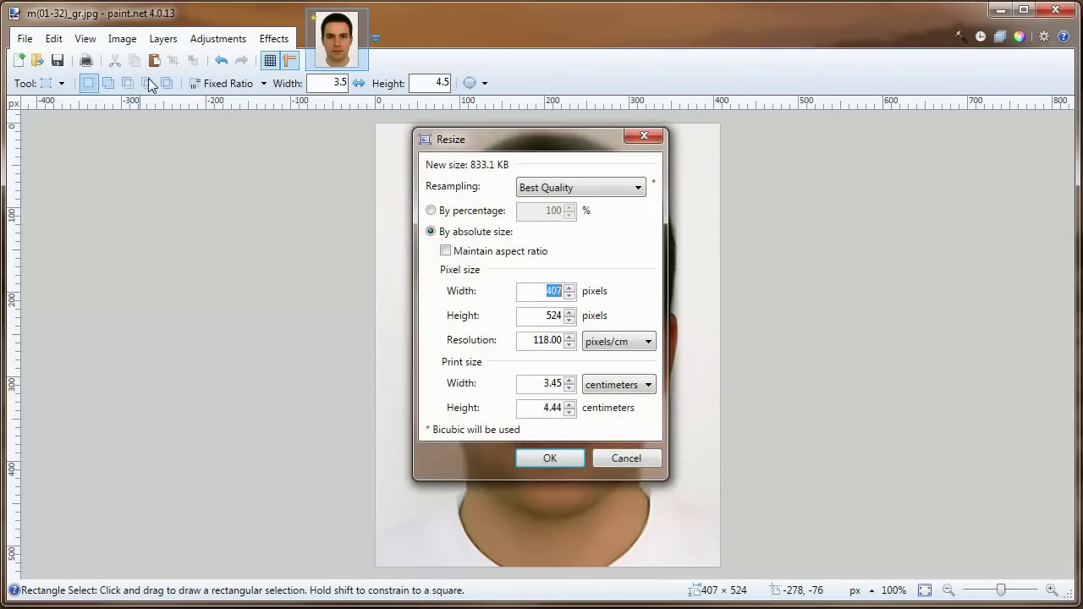
click(612, 342)
click(610, 360)
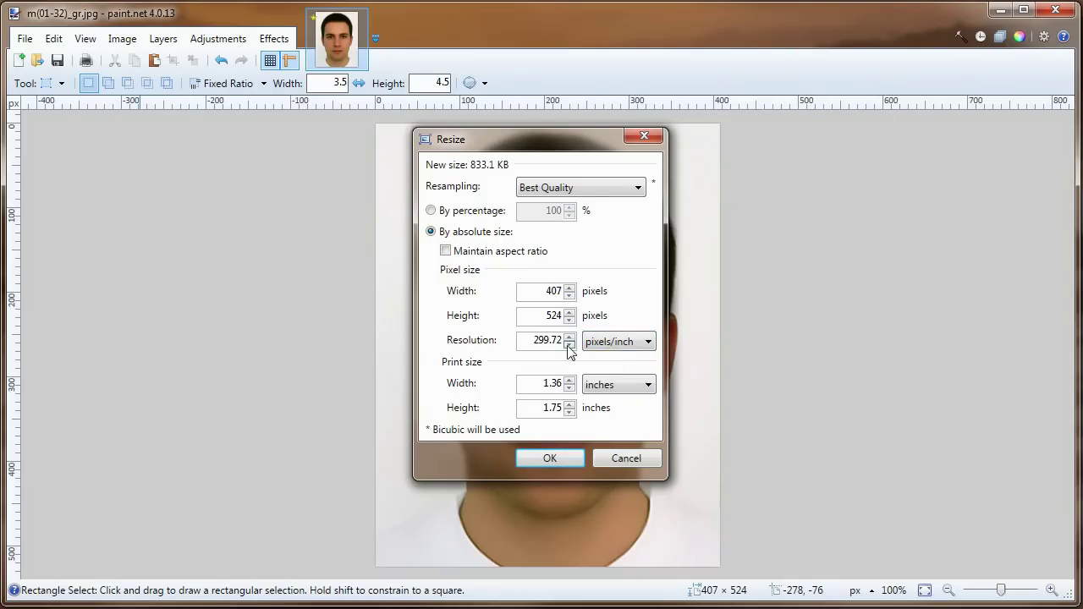
double_click(539, 341)
text(300)
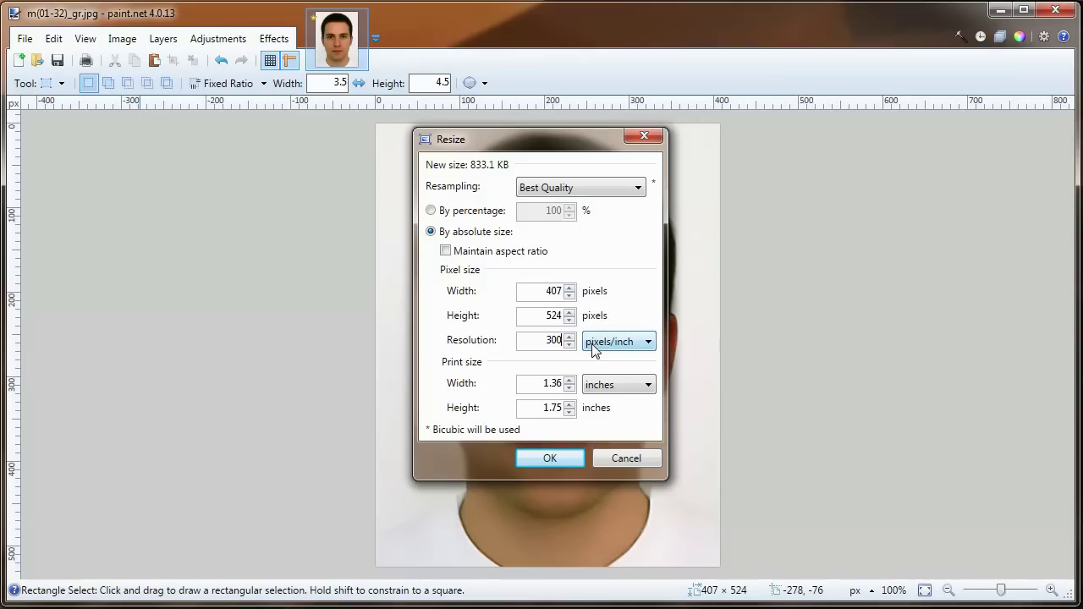
click(615, 391)
click(616, 416)
double_click(553, 388)
text(3.5)
click(537, 404)
drag(520, 407, 601, 417)
text(4.5)
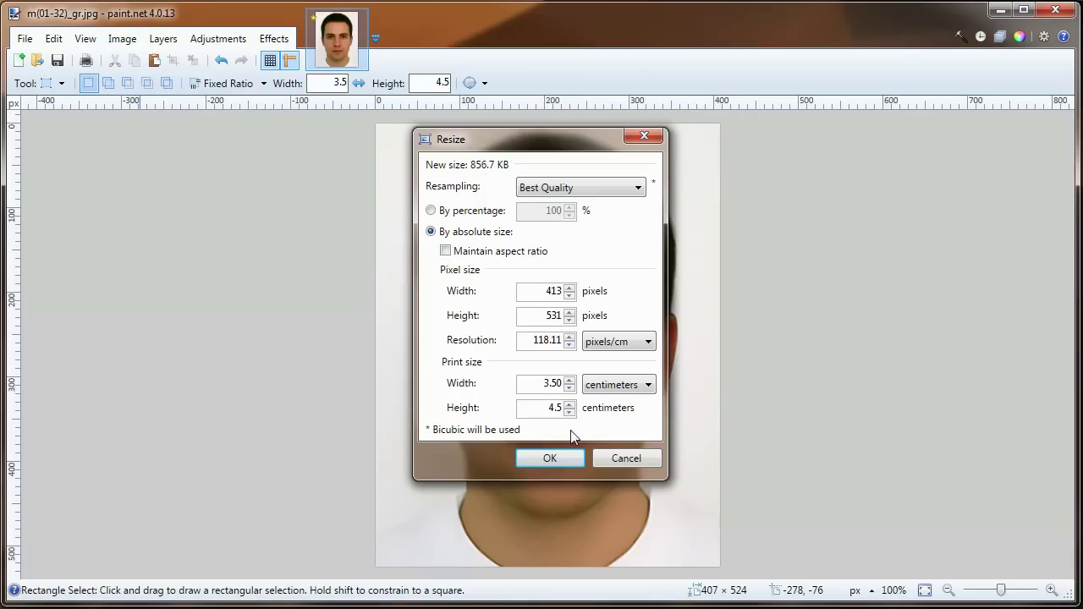
click(559, 458)
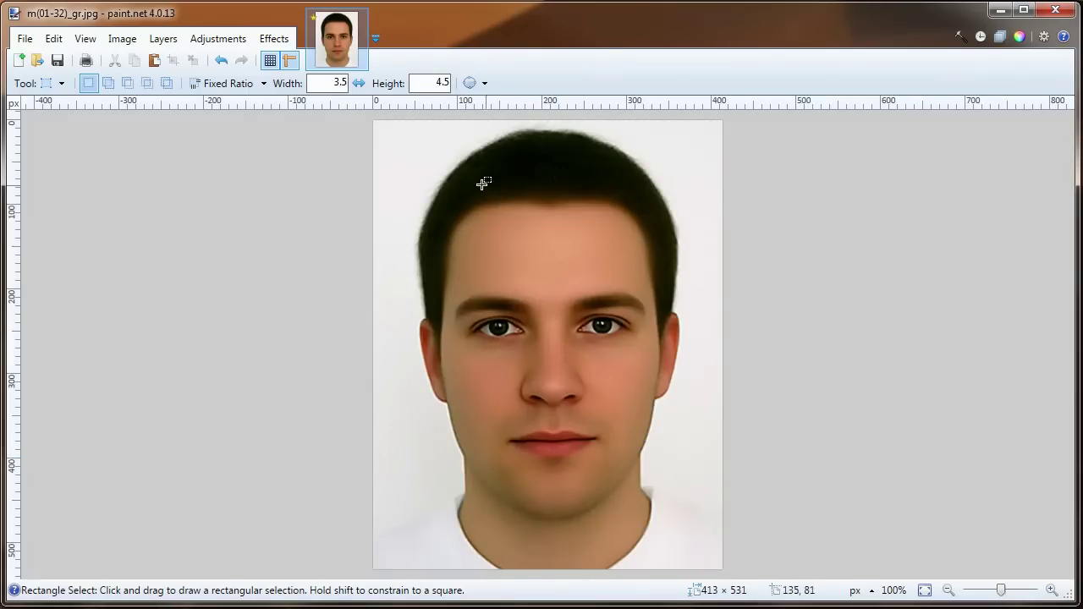
Step: Create a new 300 pixels/inch image sized 15 × 10 cm (1772 × 1181 pixels)
click(19, 61)
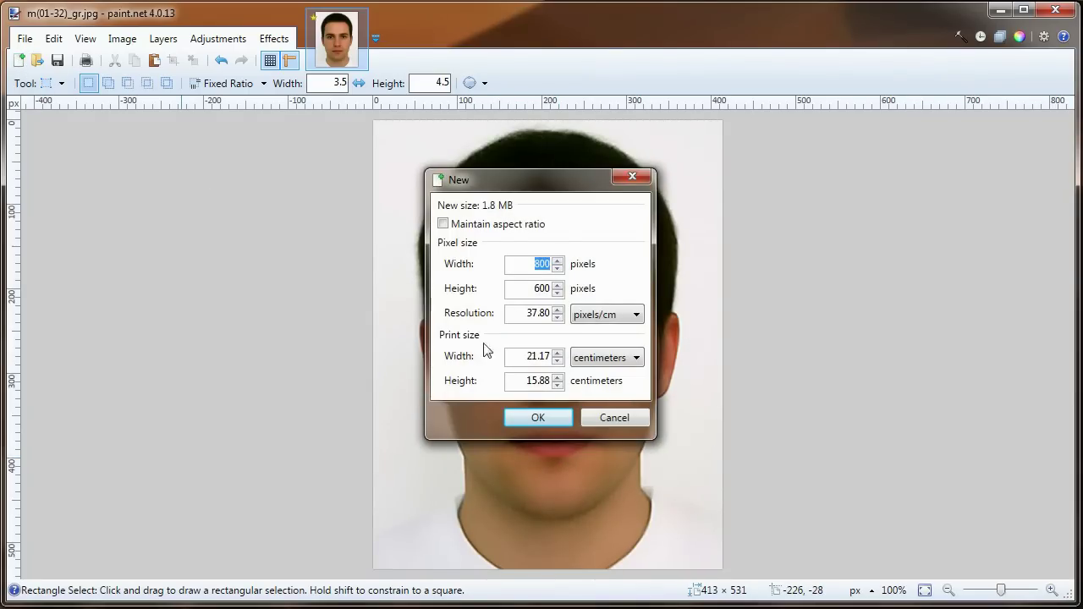
click(631, 316)
click(592, 331)
double_click(543, 316)
text(300)
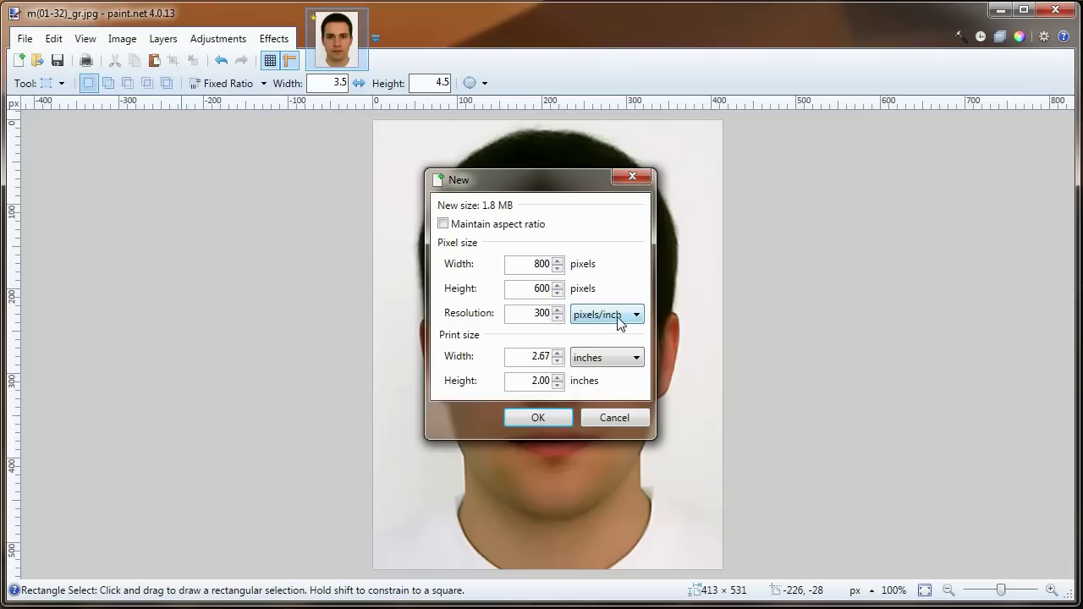
click(620, 357)
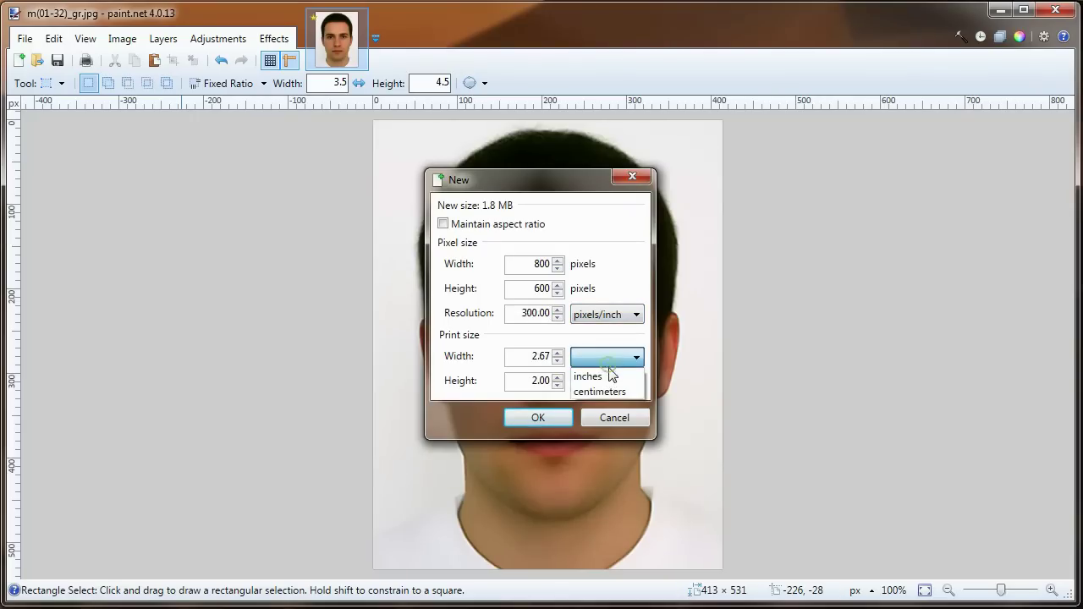
click(610, 392)
double_click(521, 357)
text(150)
key(BackSpace)
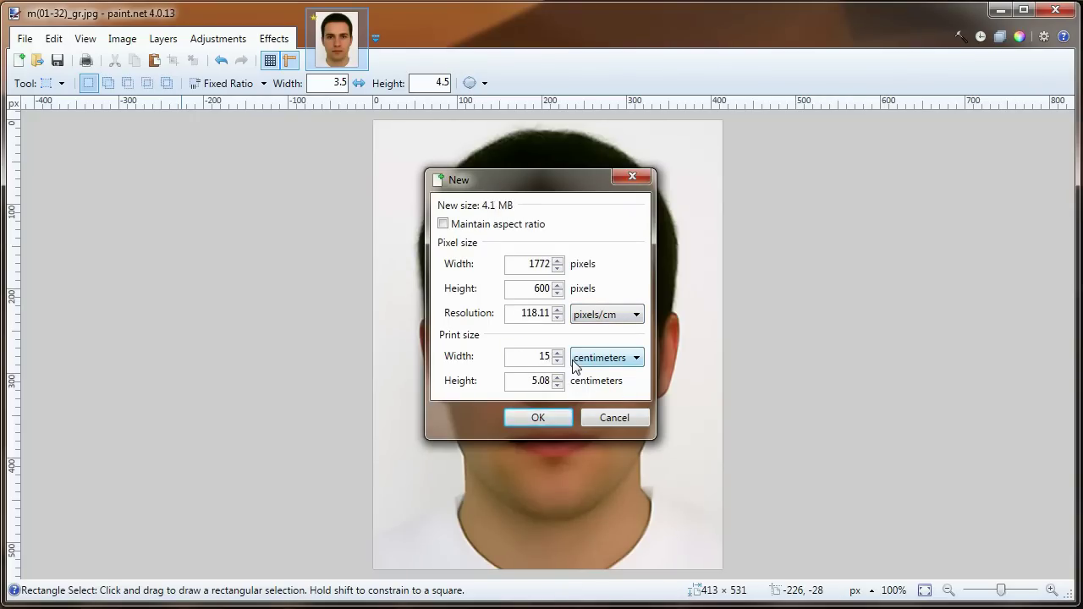
key(Tab)
text(10)
click(549, 417)
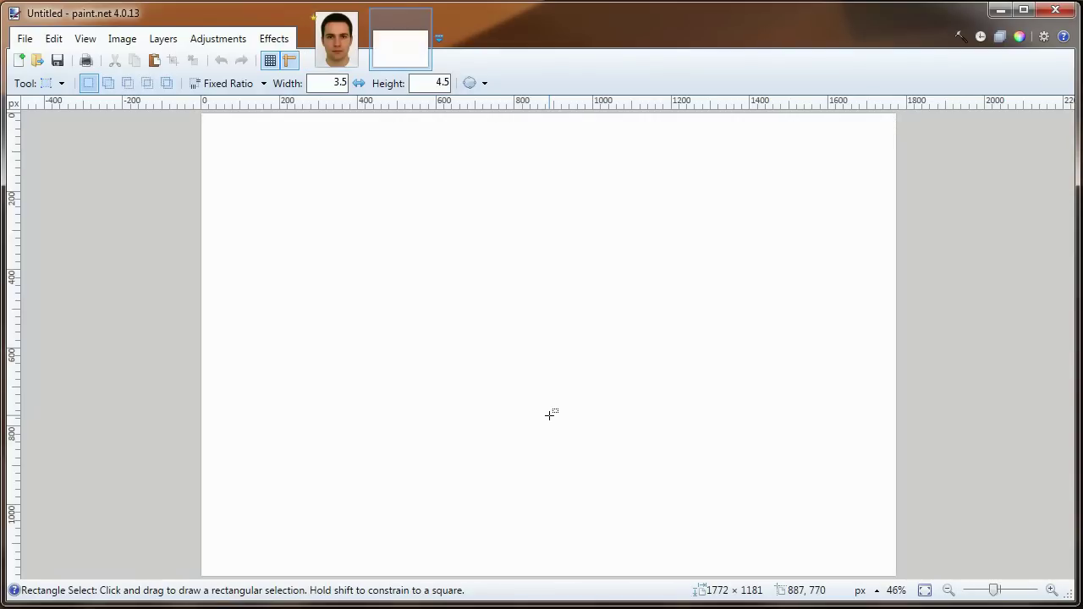
Step: Copy the whole face photo and paste it near the top-left of the blank sheet
click(337, 40)
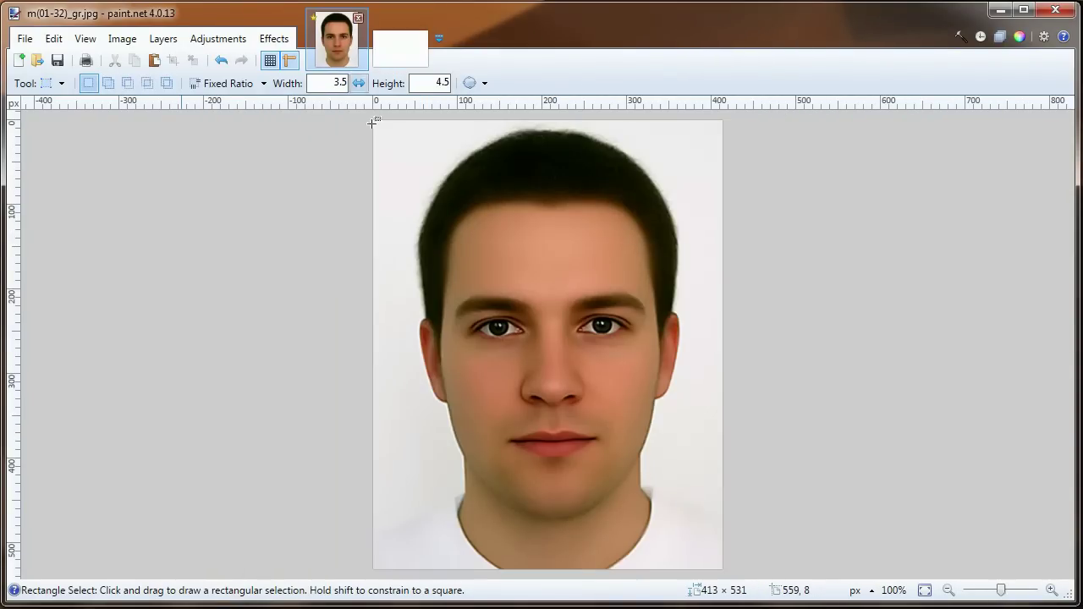
key(ctrl+a)
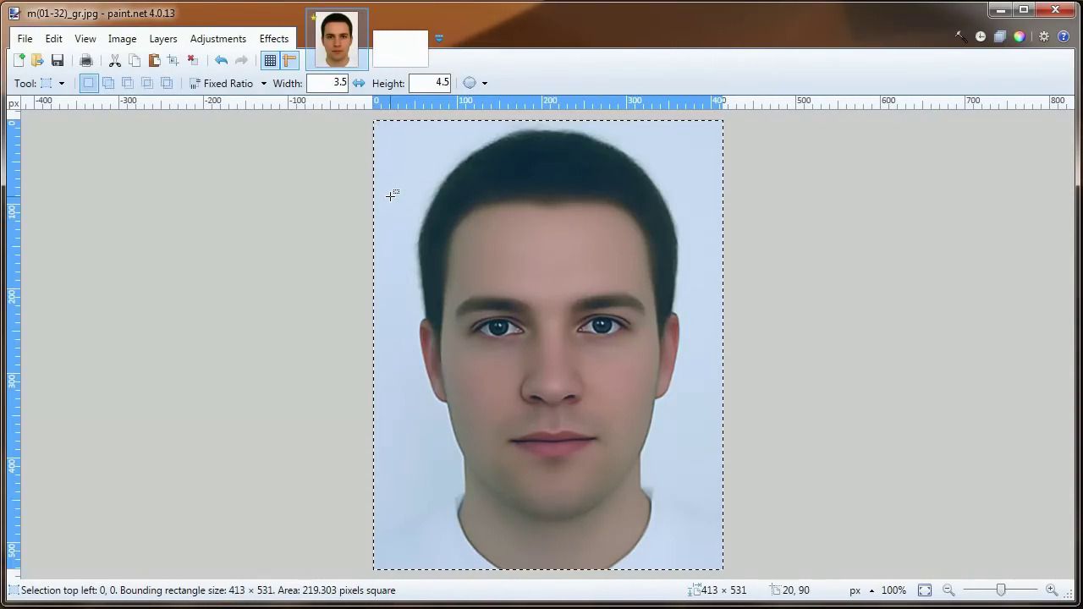
click(407, 56)
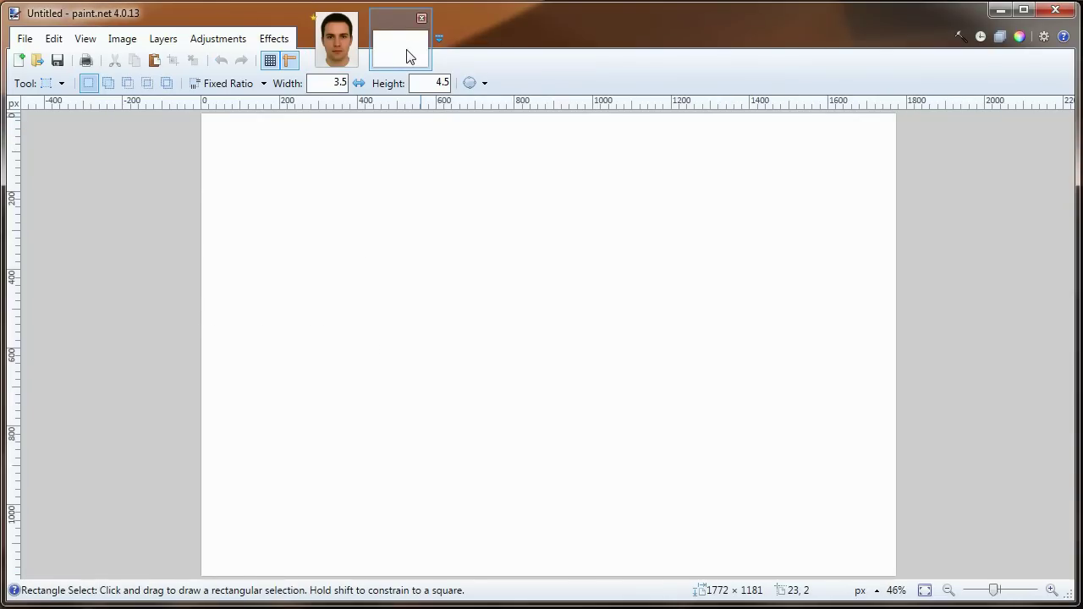
key(ctrl+v)
drag(318, 198, 324, 209)
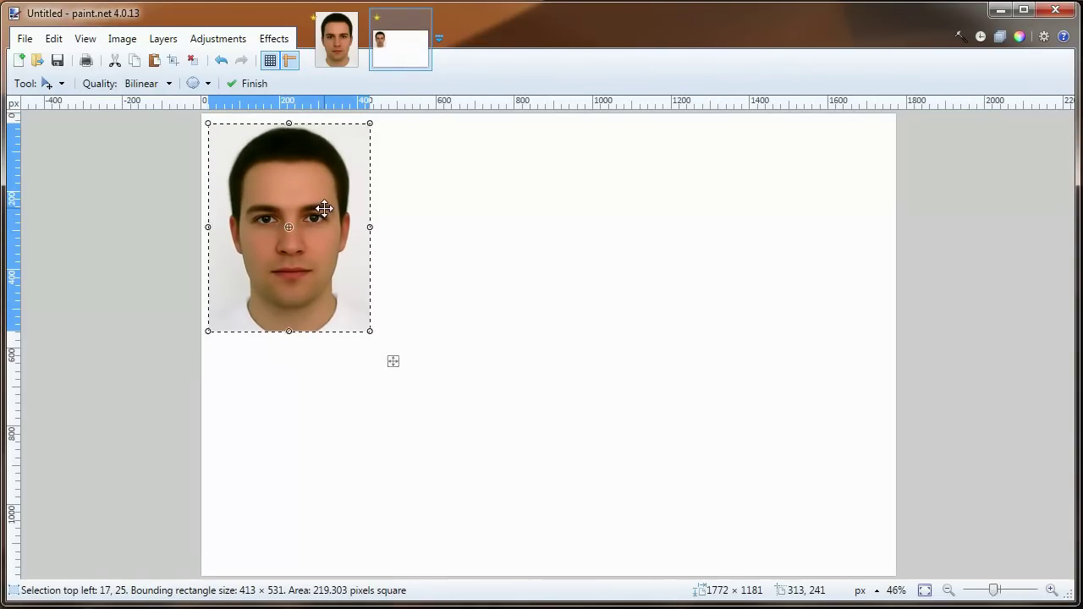
Step: Draw a rectangle selection around the pasted face
click(61, 83)
click(52, 101)
drag(203, 120, 373, 336)
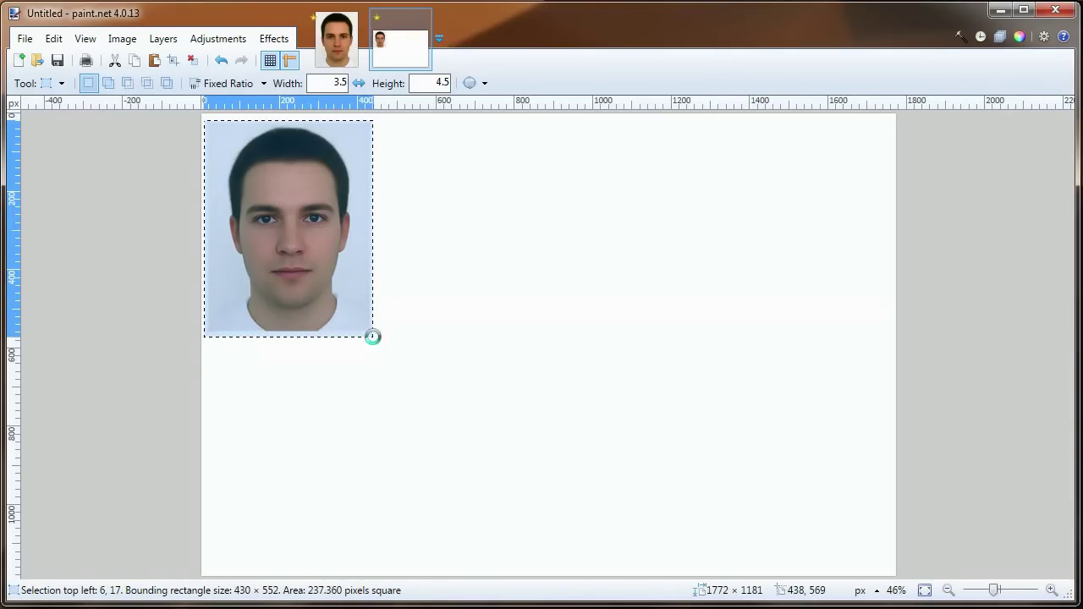
Step: Add three more copies of the face to the right, forming a row of four
key(m)
drag(312, 294, 479, 296)
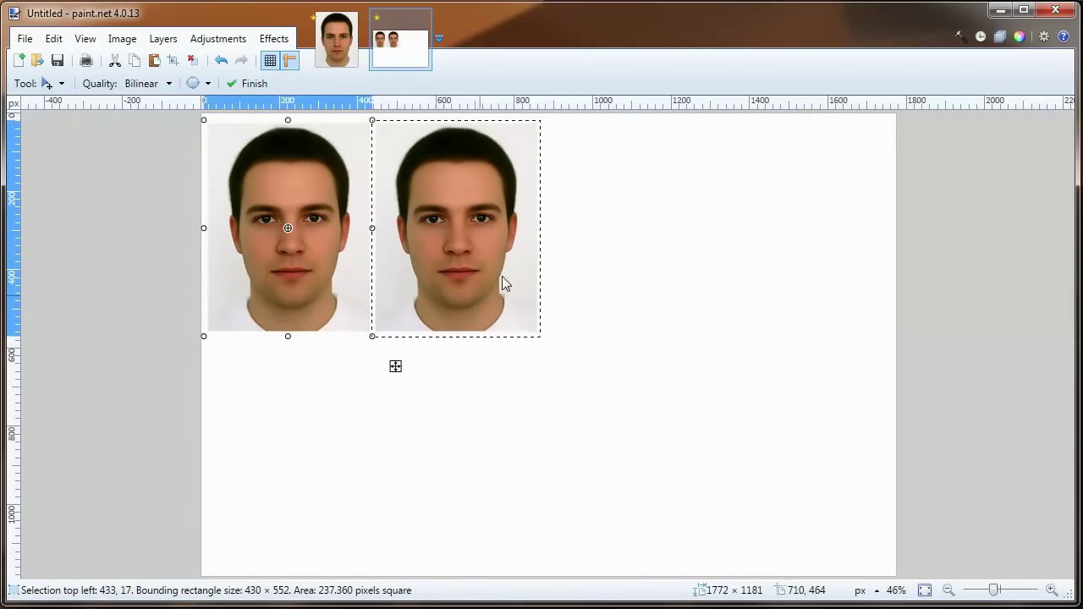
drag(498, 247, 666, 247)
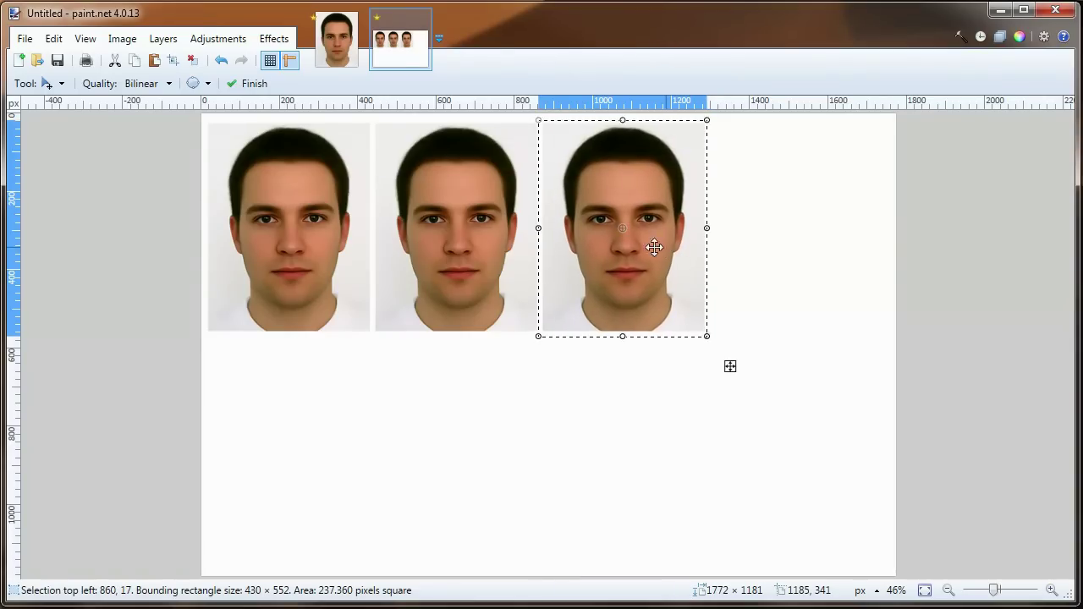
key(ctrl+v)
drag(308, 236, 812, 238)
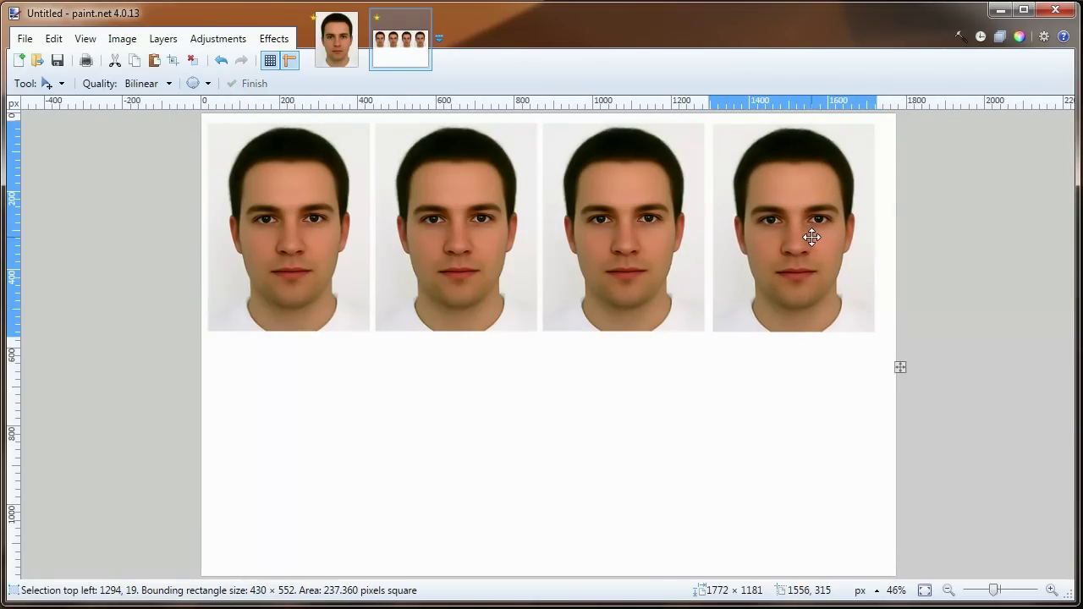
drag(813, 237, 812, 237)
Step: Switch Rectangle Select from Fixed Ratio back to Normal mode
click(61, 84)
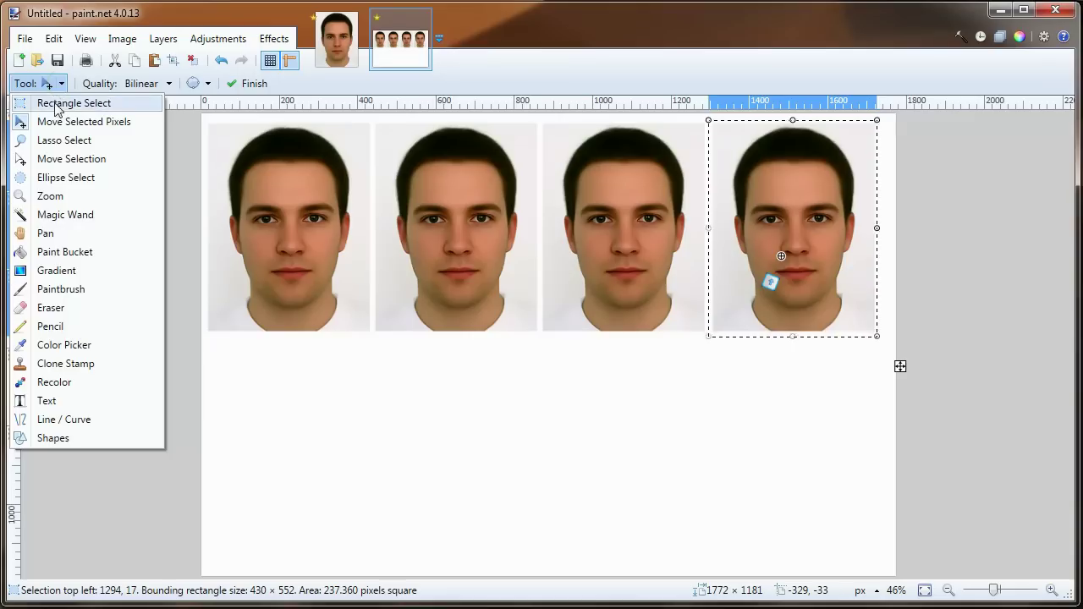
click(55, 104)
drag(203, 119, 367, 330)
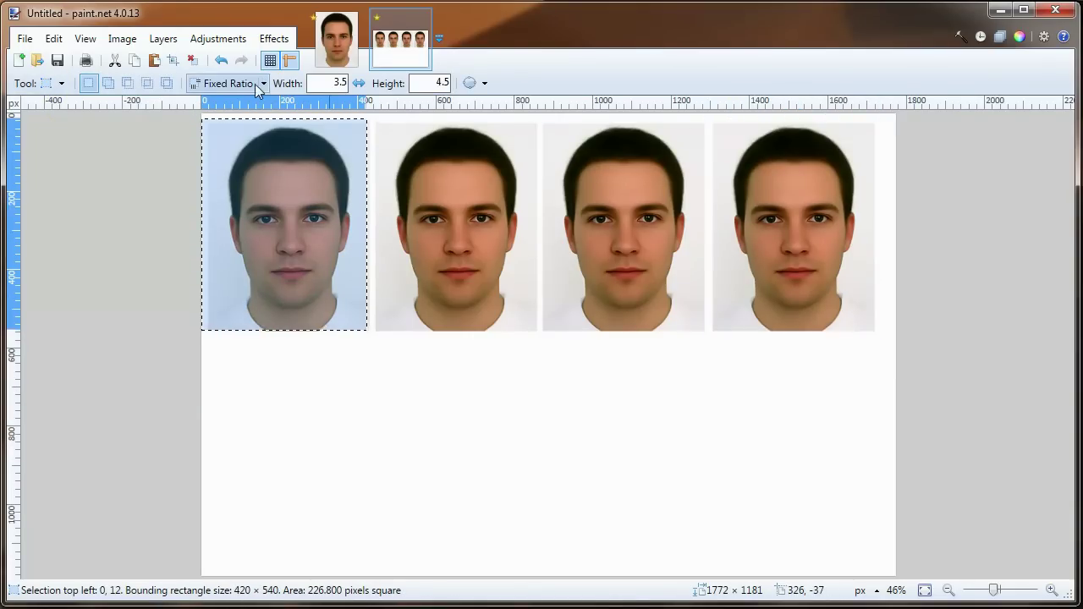
click(253, 83)
click(228, 104)
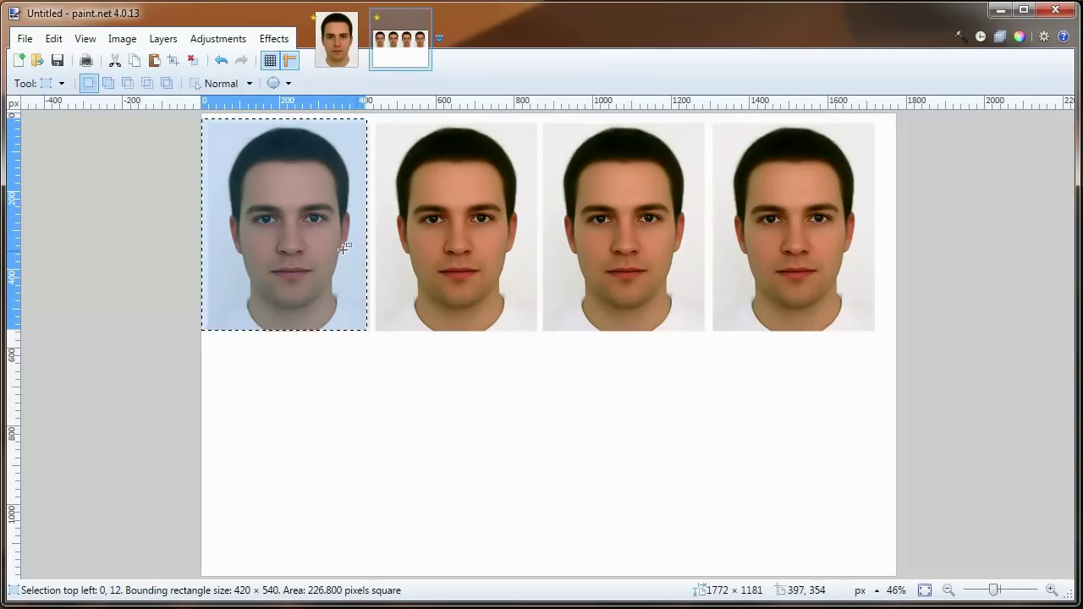
Step: Select the whole row of four faces, then copy and paste it
click(61, 83)
click(68, 105)
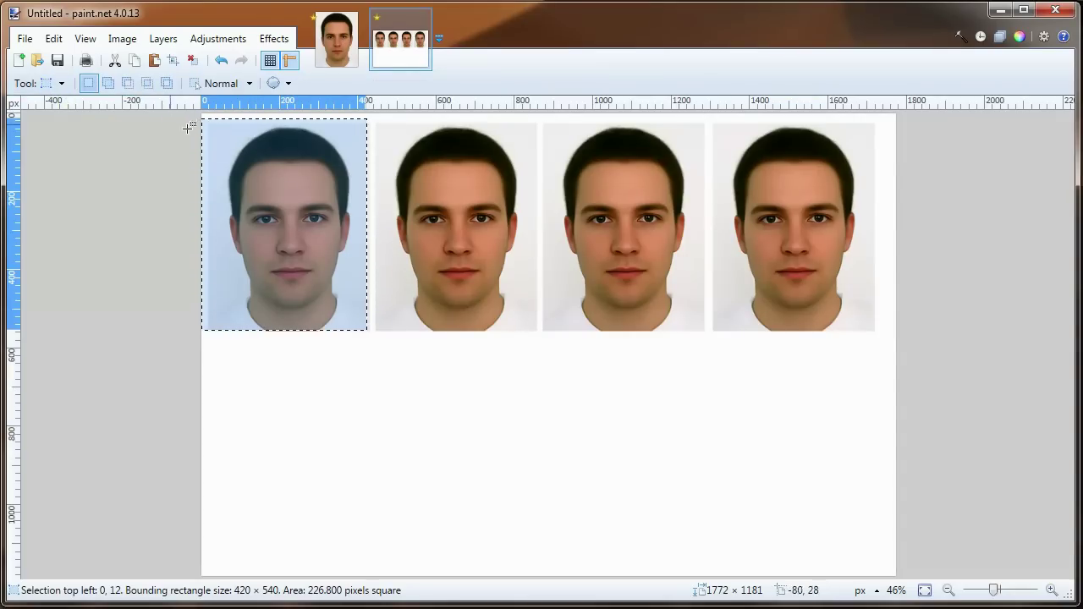
mouse_move(190, 118)
mouse_down()
mouse_move(953, 367)
mouse_move(935, 336)
mouse_up()
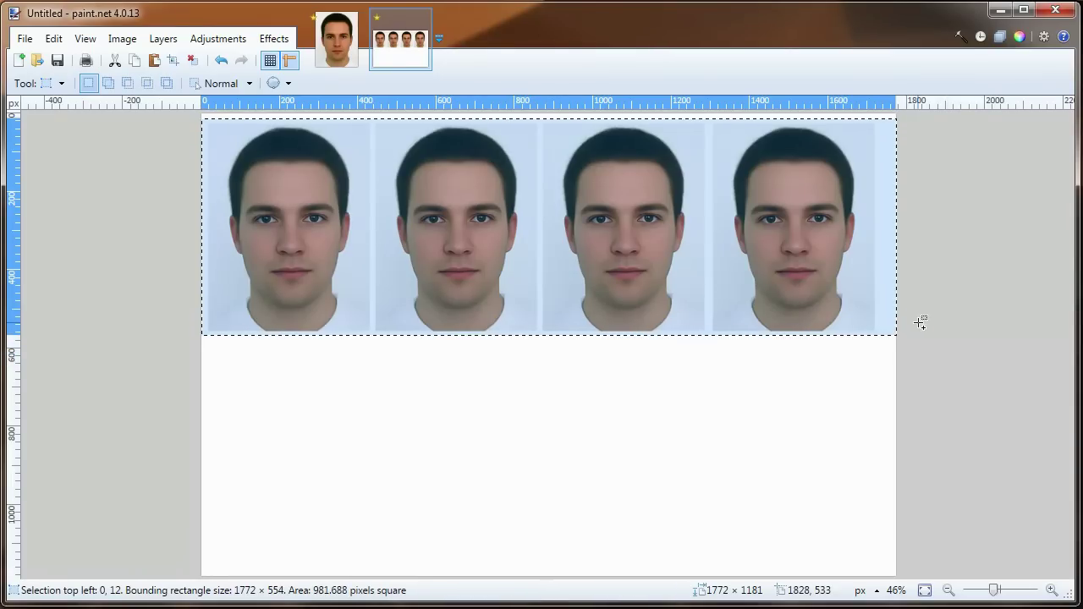
key(ctrl+c)
key(ctrl+v)
Step: Drag the pasted row of four faces down beneath the first row
mouse_move(730, 246)
mouse_down()
mouse_move(747, 512)
mouse_move(737, 474)
mouse_up()
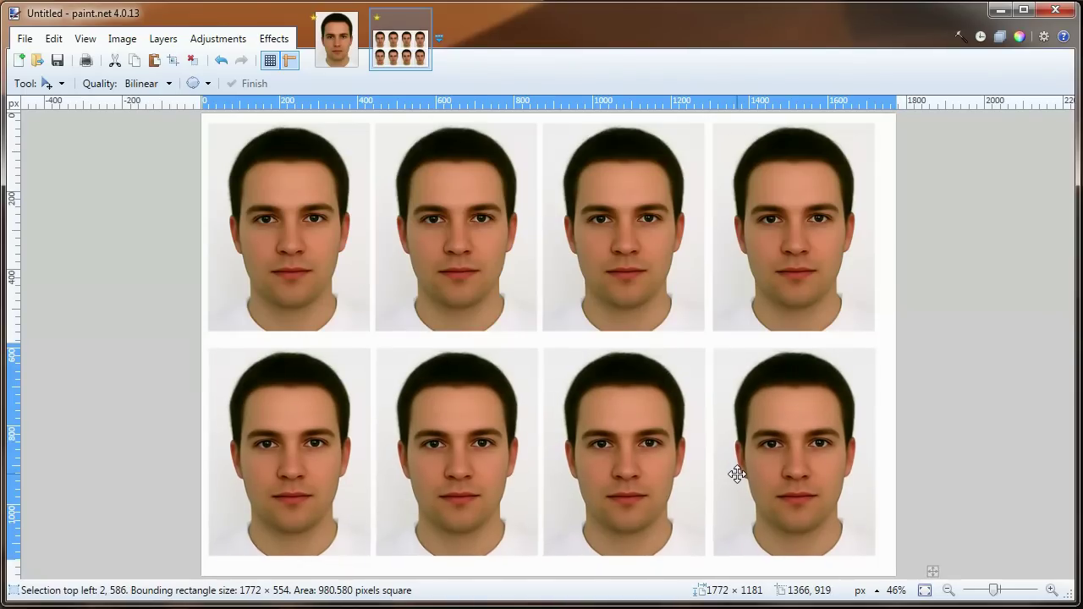